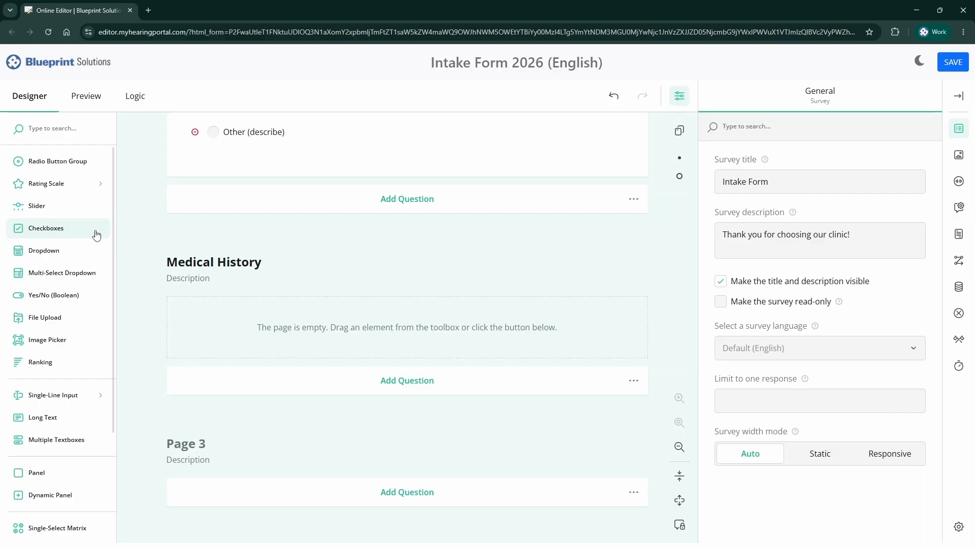
- Add a checkbox question 'Have you experienced any of the following medical conditions?' described 'Please check all that apply'
drag(80, 233, 293, 320)
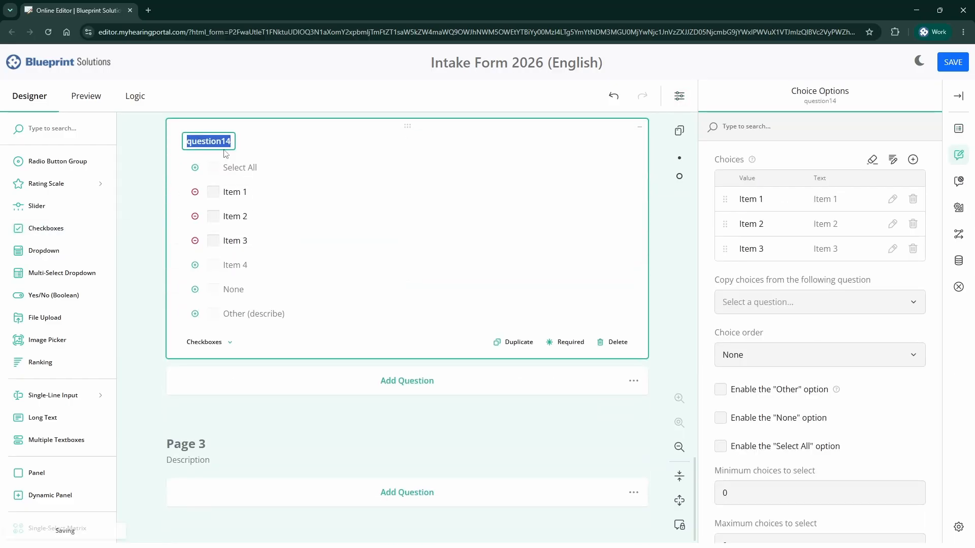
text(Have you experienced any)
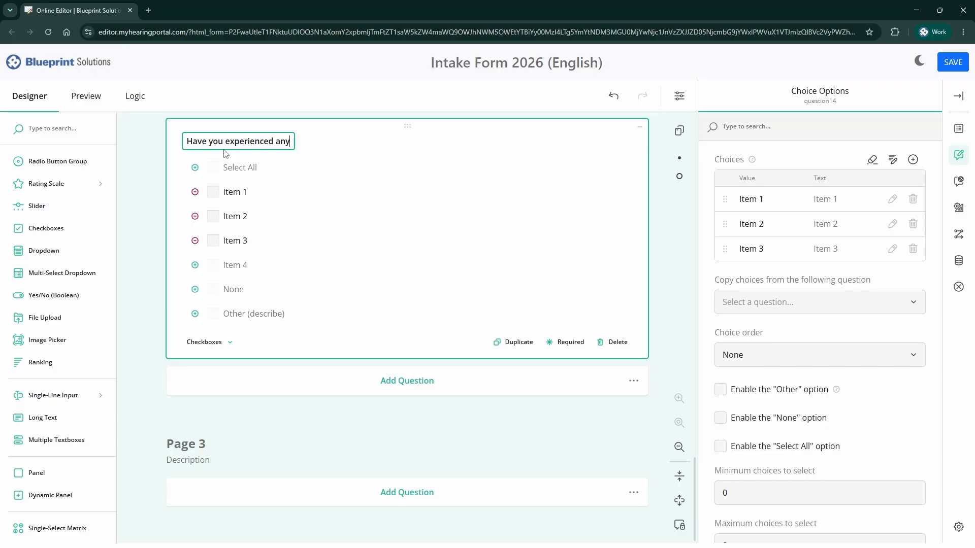
text( of the following medical conditions?)
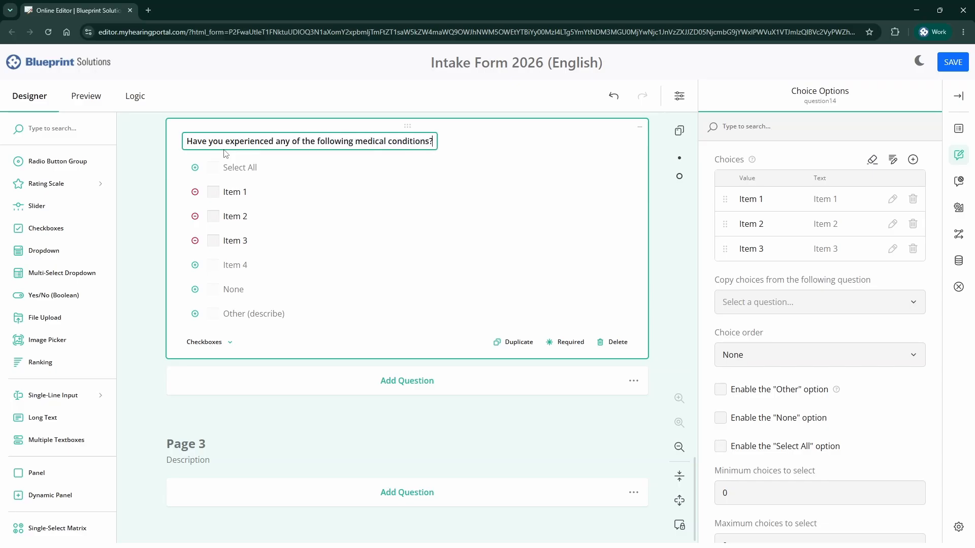
click(959, 128)
click(761, 301)
text(Please )
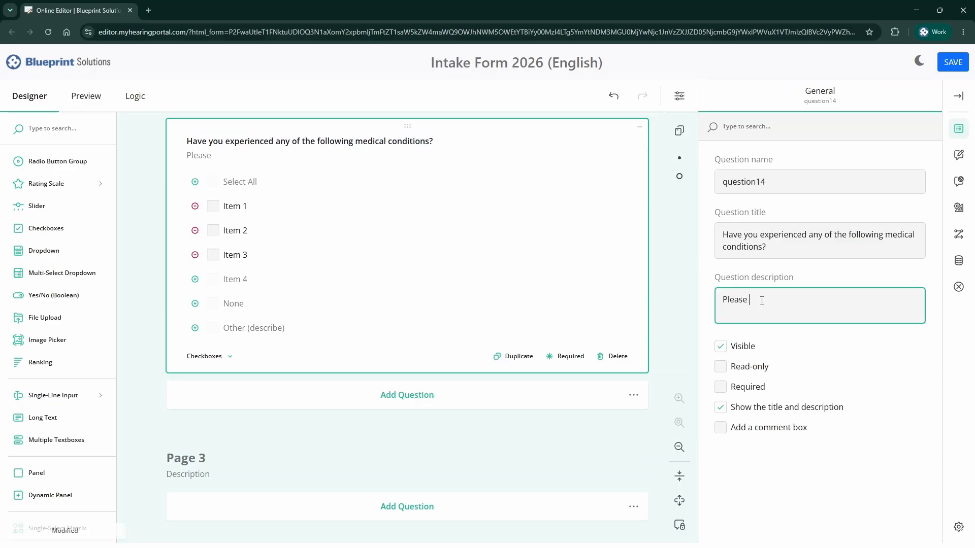
text(check all that apply)
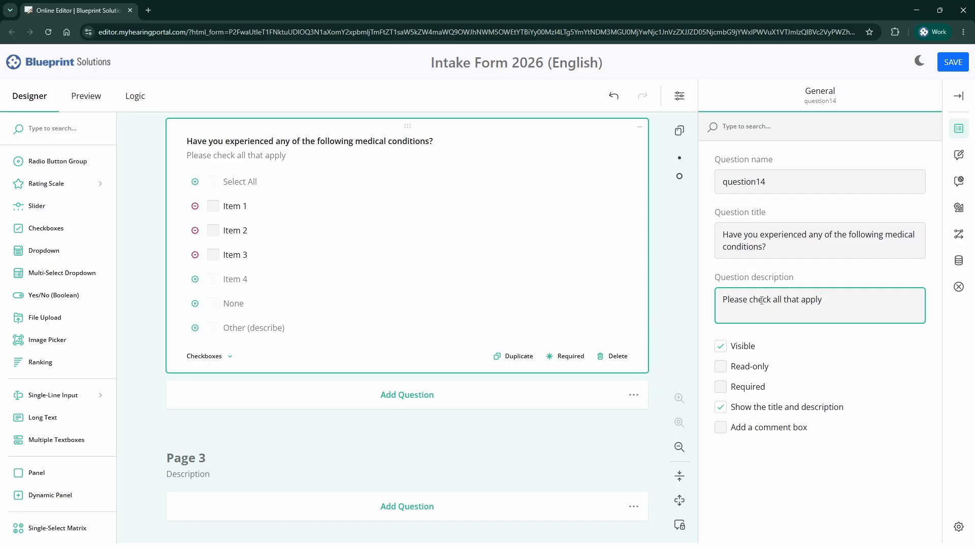
click(248, 208)
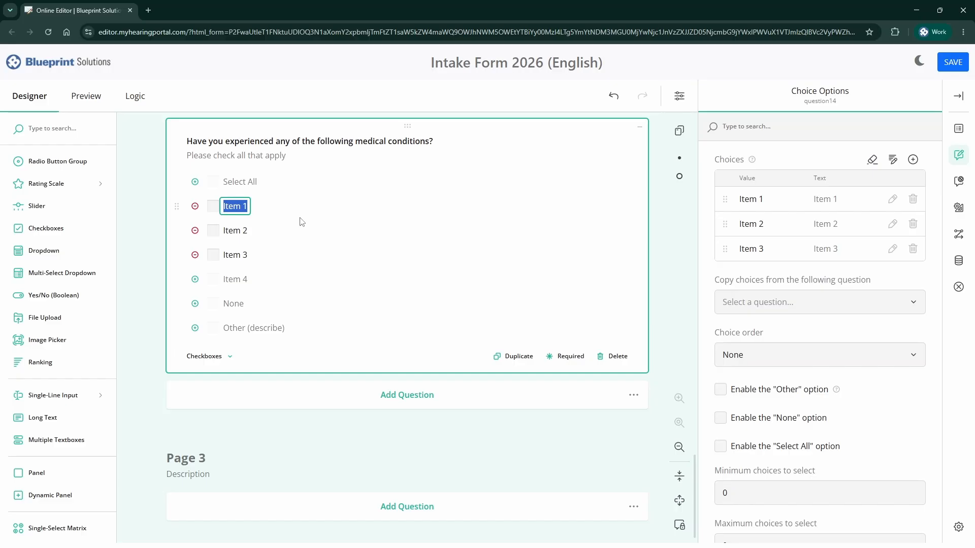
- Enable None and Other (describe), and name the first choices Diabetes, Cancer and Autoimmune Disease
click(195, 304)
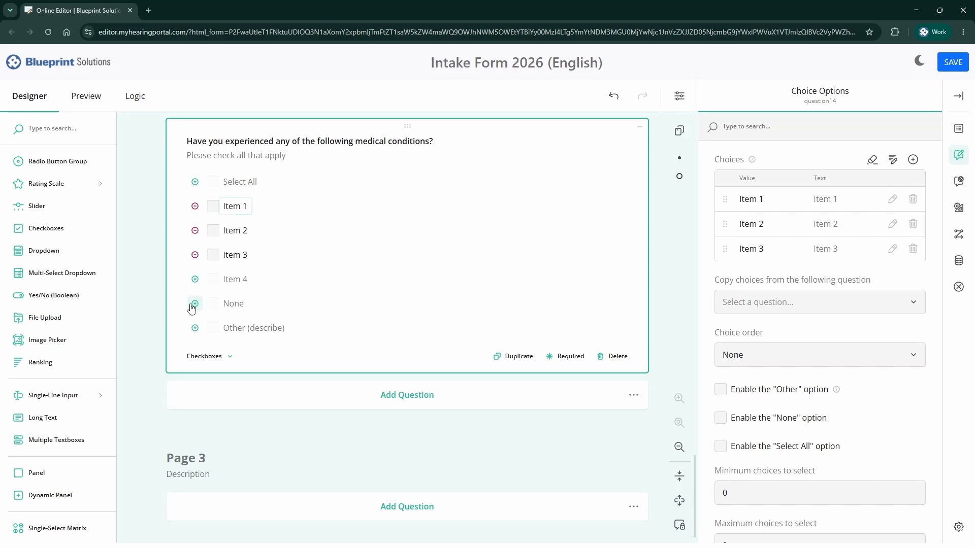
click(195, 328)
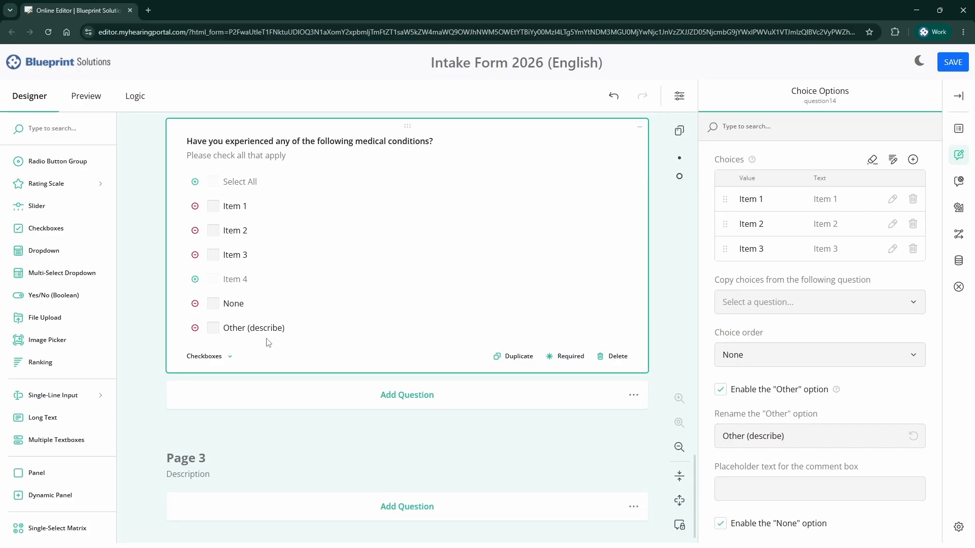
click(239, 207)
text(Diabetes)
key(Tab)
text(Cancer)
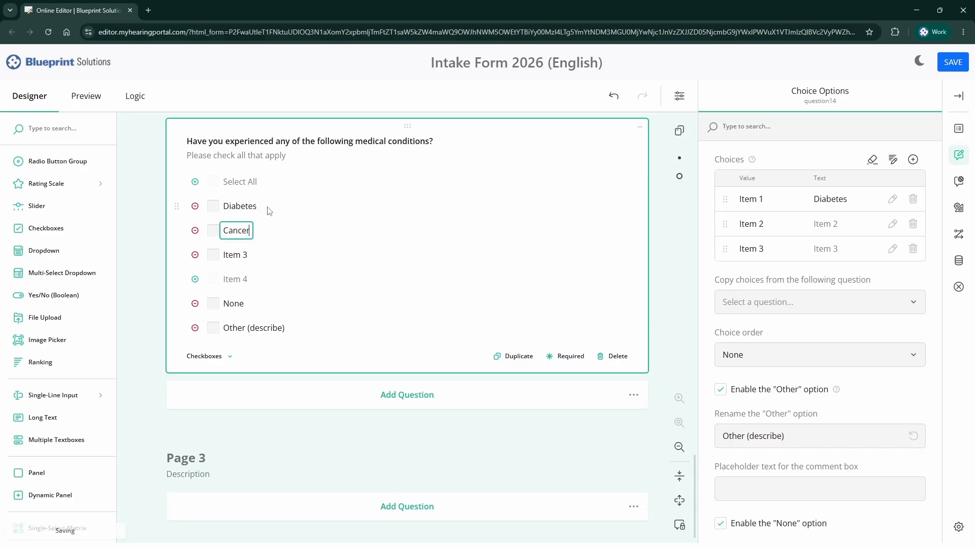
key(Tab)
text(Autoimmune Disea)
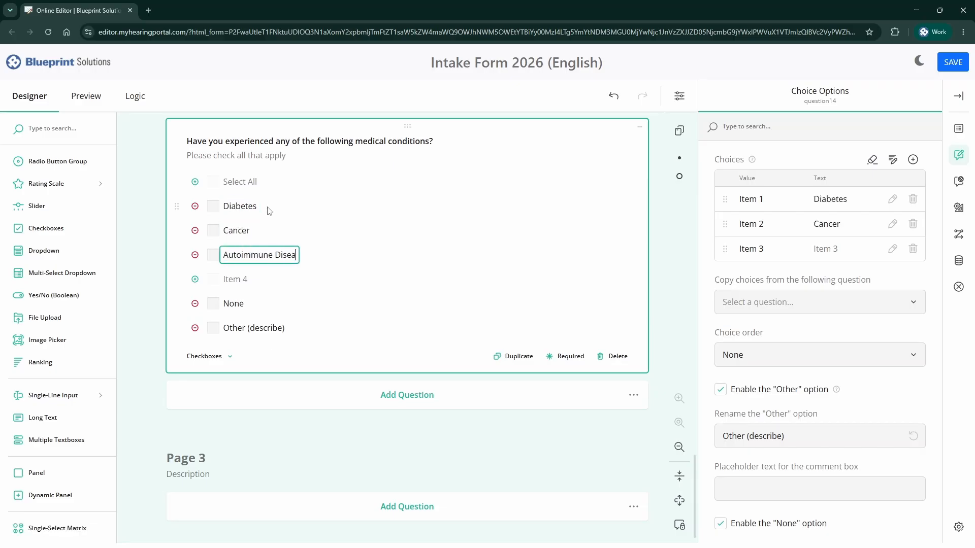
text(se)
key(Tab)
- Add Measles, Allergies, Head Injury, High Blood Pressure, Strokes, Heart Problems and Genetic Disorder choices
text(Measles)
key(Tab)
text(Allergies)
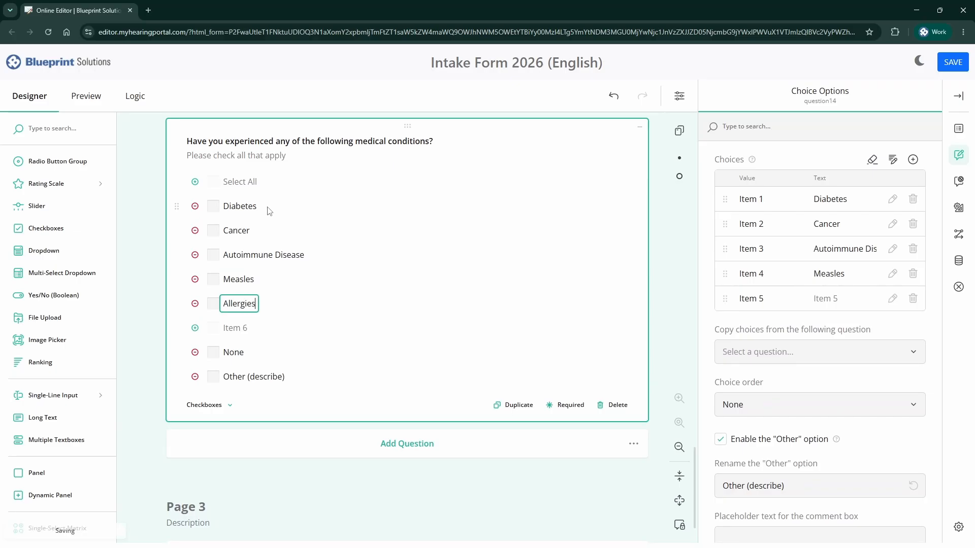
key(Tab)
text(Head Injury)
key(Tab)
text(High )
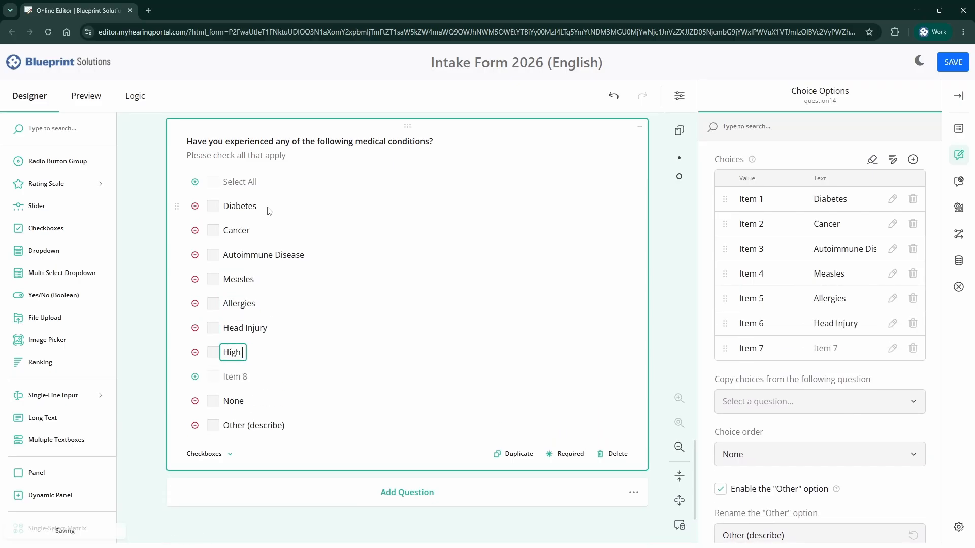
text(Blood Pressure)
key(Tab)
text(Strokes)
key(Tab)
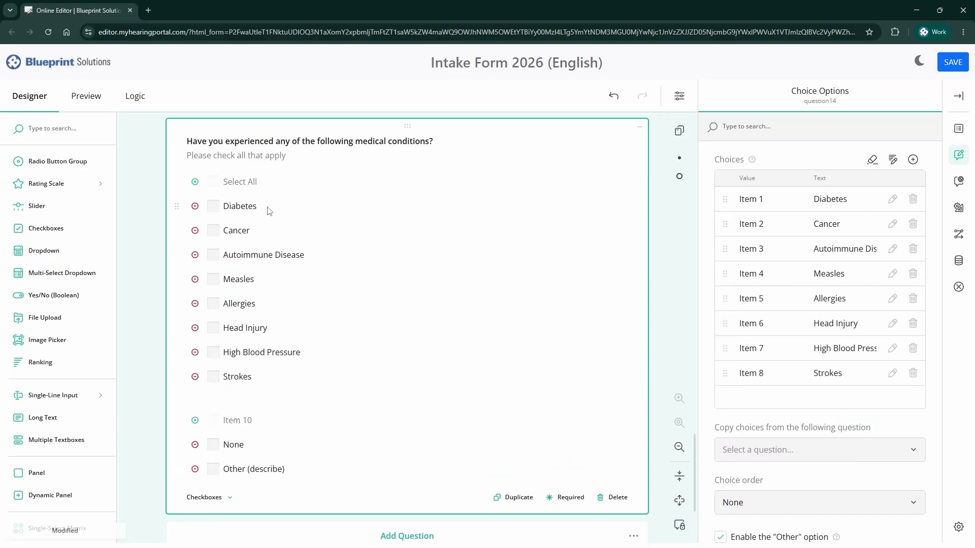
text(Heart Problems)
key(Tab)
text(Genetic Disor)
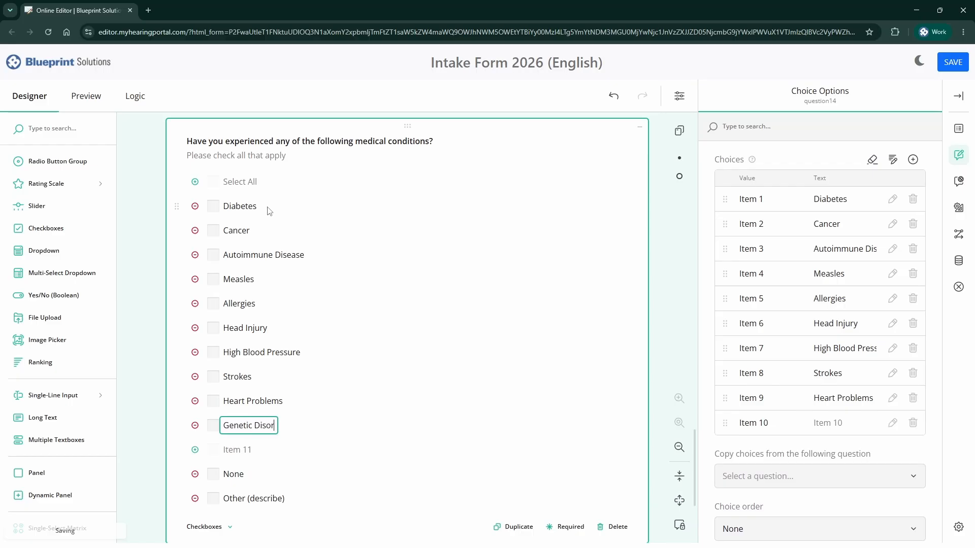
text(der)
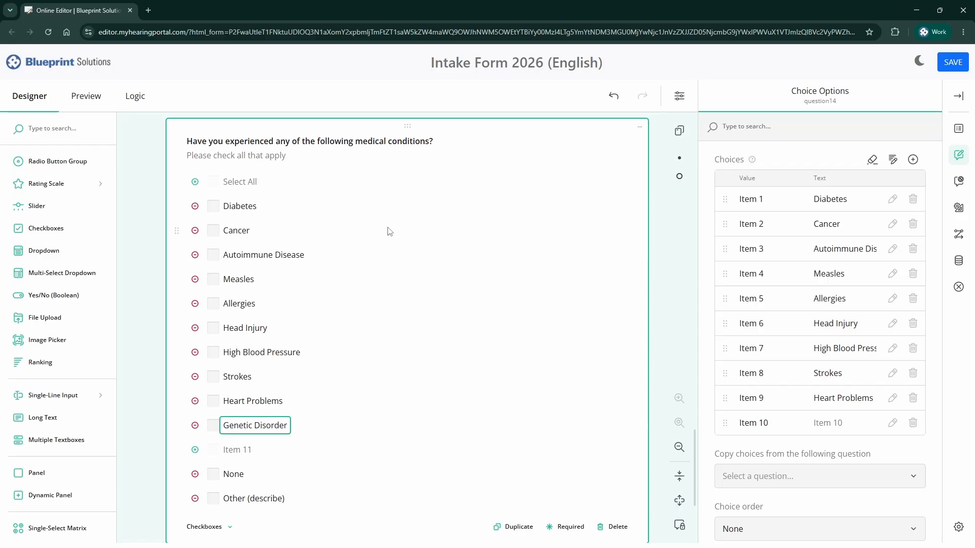
- Set the conditions checkboxes to 5 columns and move Cancer after Autoimmune Disease
click(960, 209)
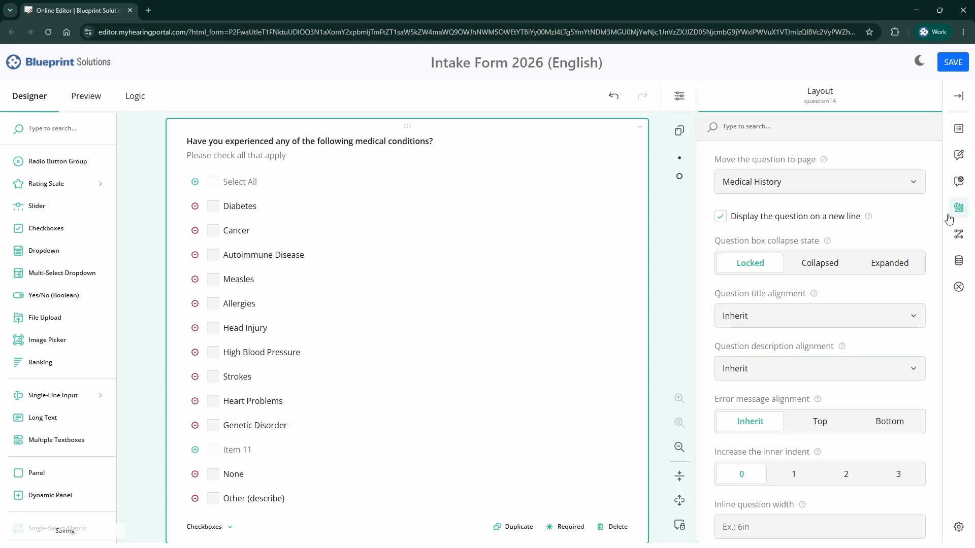
scroll(878, 303, down, 3)
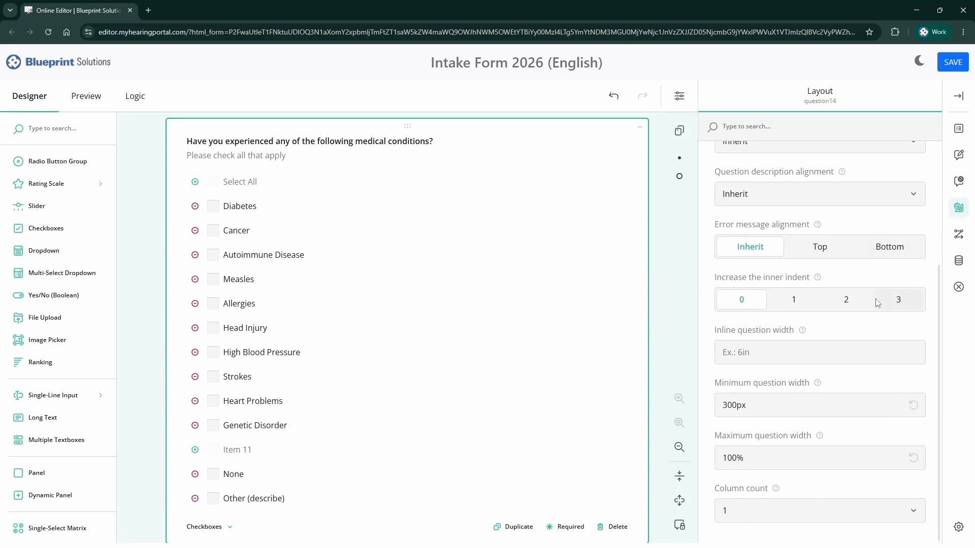
click(762, 510)
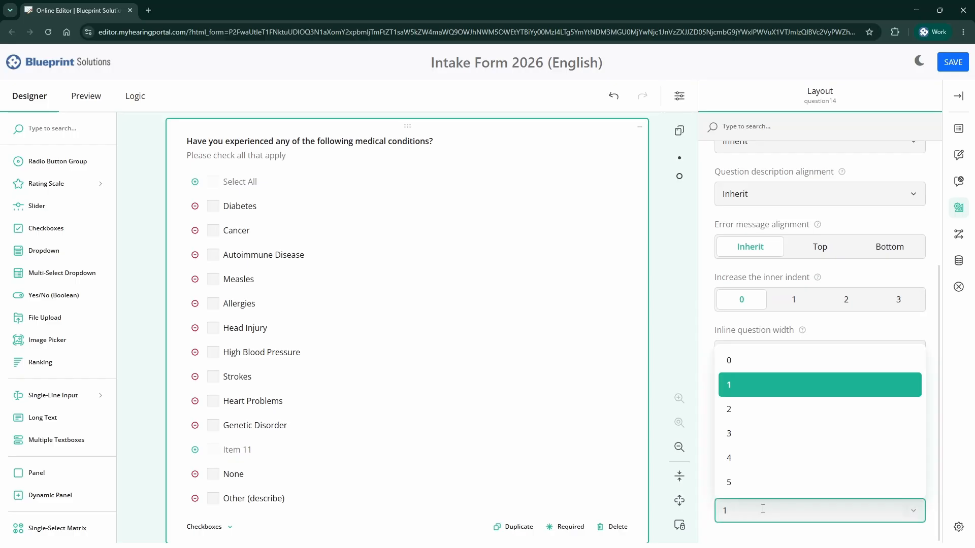
click(756, 481)
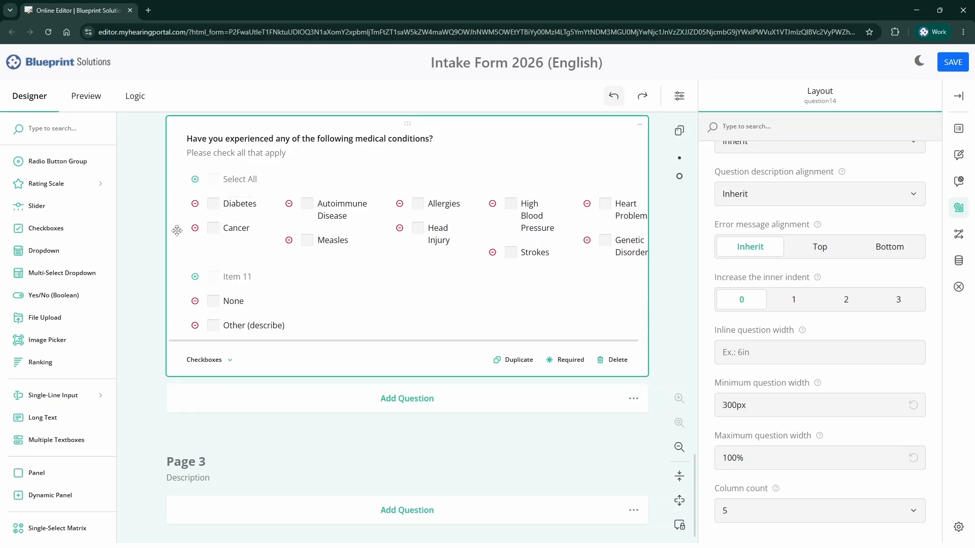
drag(176, 227, 311, 206)
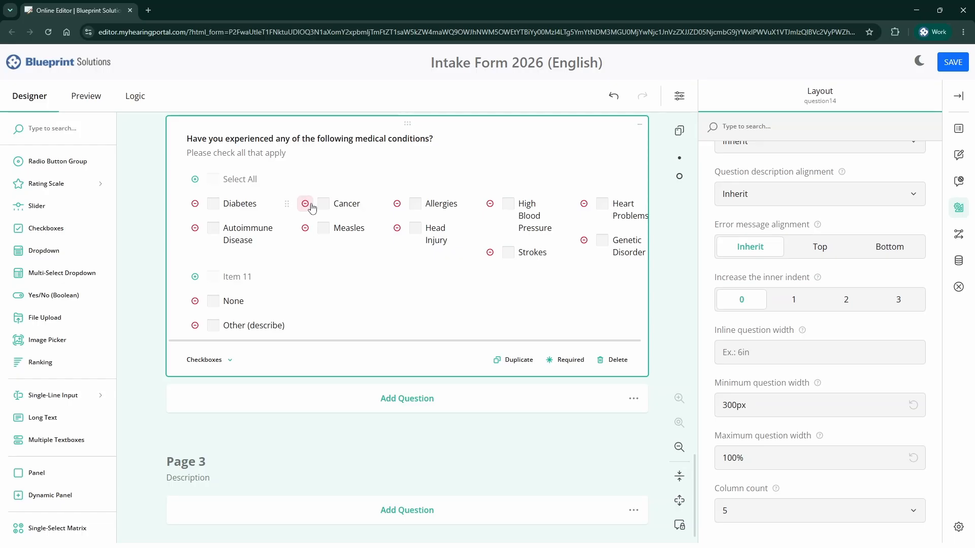
- Add a multi-select dropdown 'Which provider(s) have you seen at our clinic before?' described 'Select all that apply'
click(98, 280)
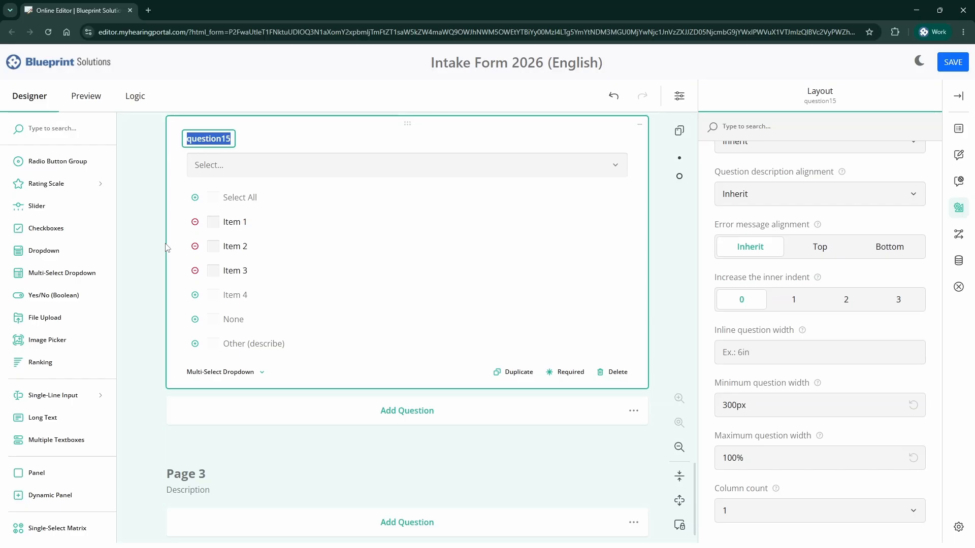
text(W)
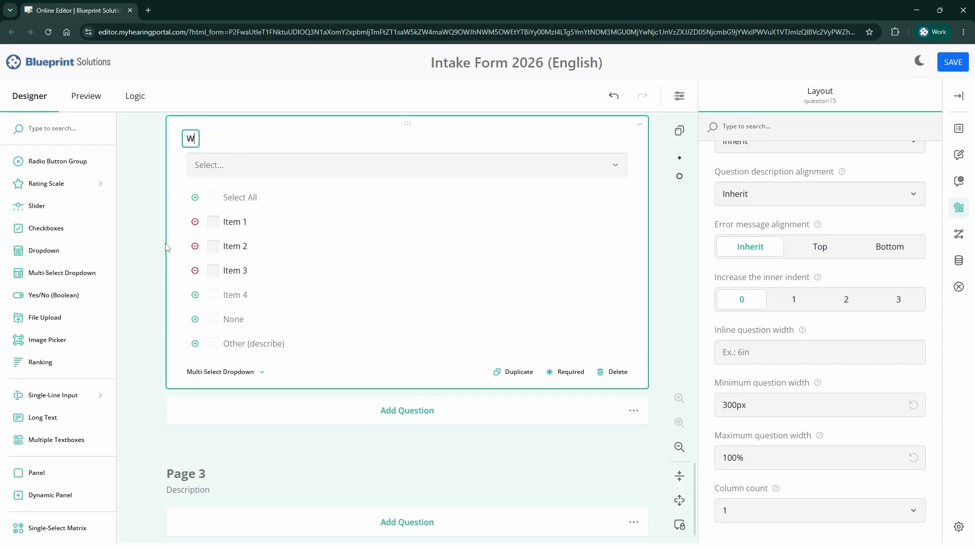
text(hich provider(s) have you seen at our clinic before?)
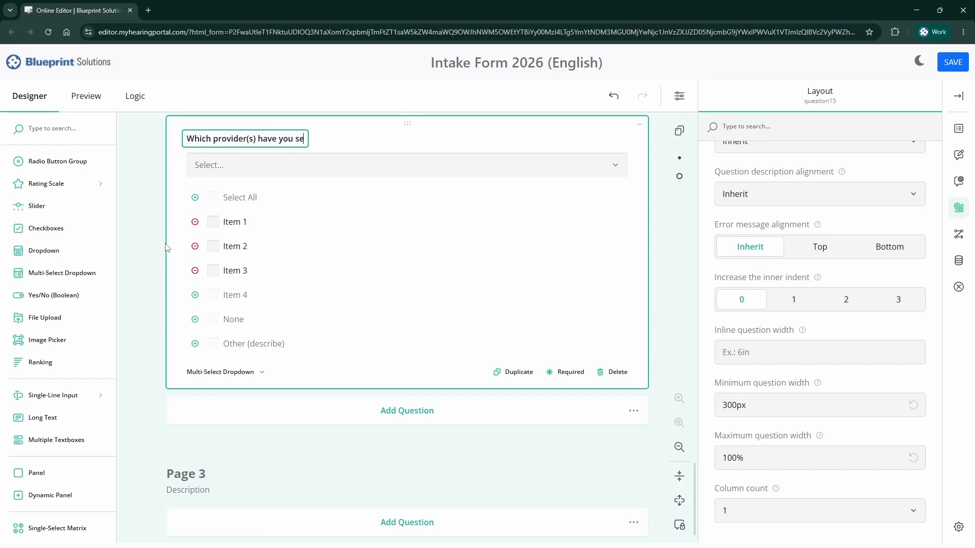
click(503, 122)
click(952, 129)
click(770, 312)
text(Select all that apply)
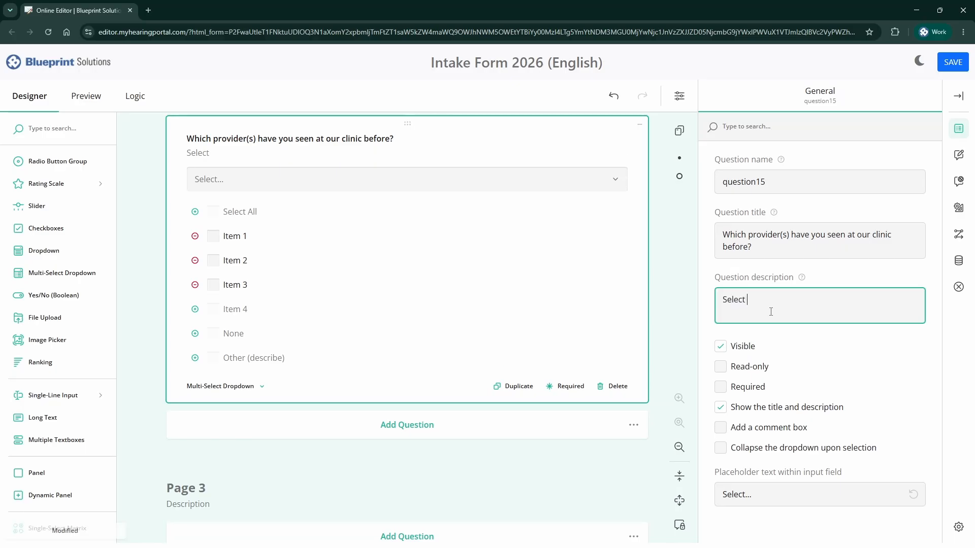
- Fill the three provider choices with the clinic providers' names
click(239, 235)
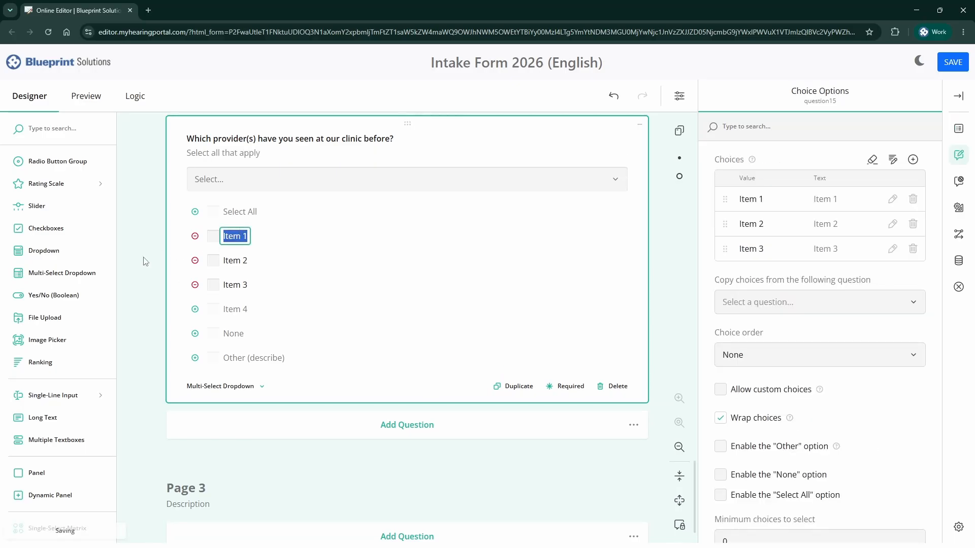
key(Tab)
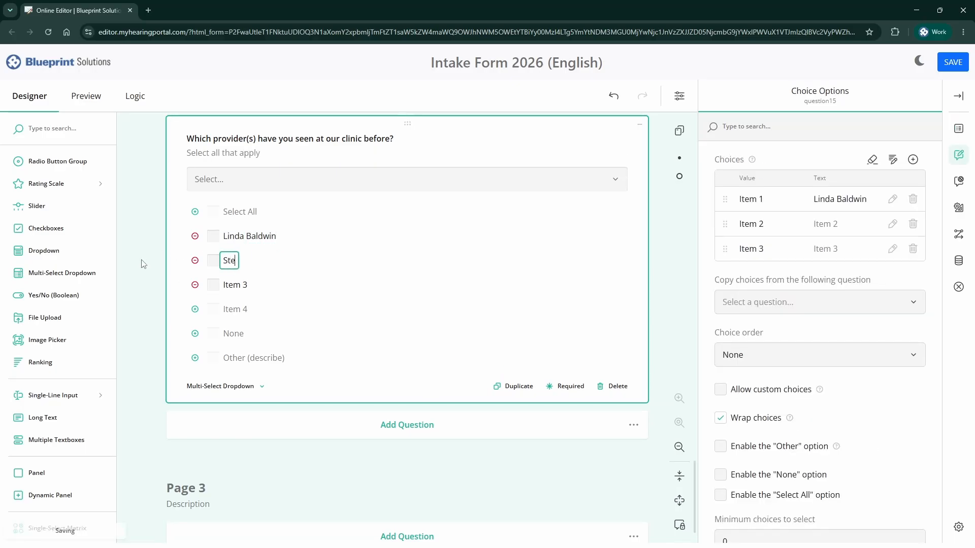
key(Tab)
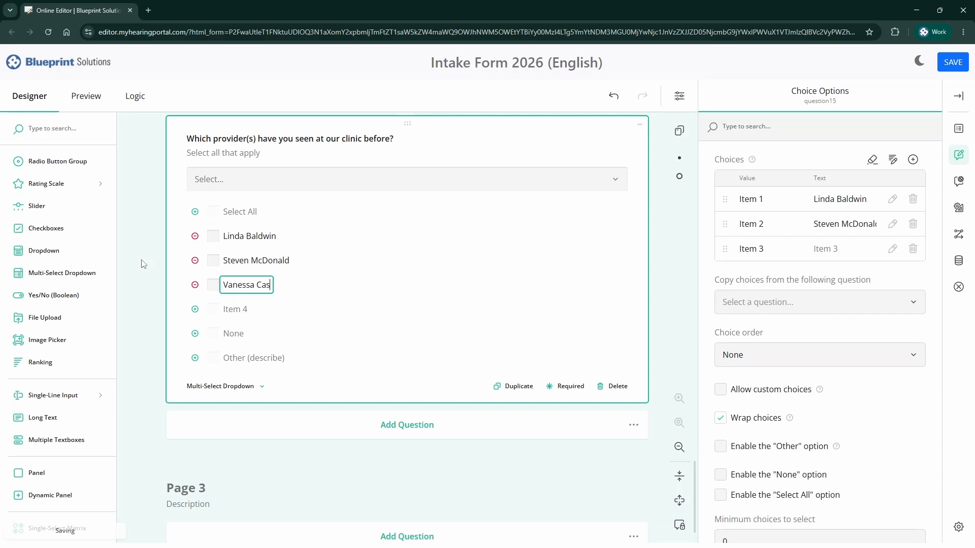
- Add None and an Other choice labelled 'A provider not listed (provide their name)', and make the question required
click(195, 334)
click(195, 358)
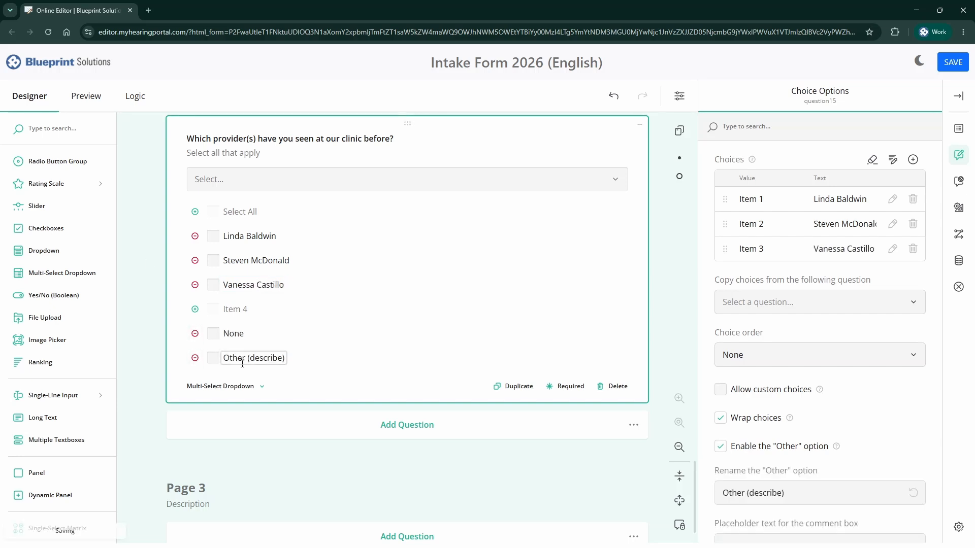
double_click(236, 358)
text(A provider not listed)
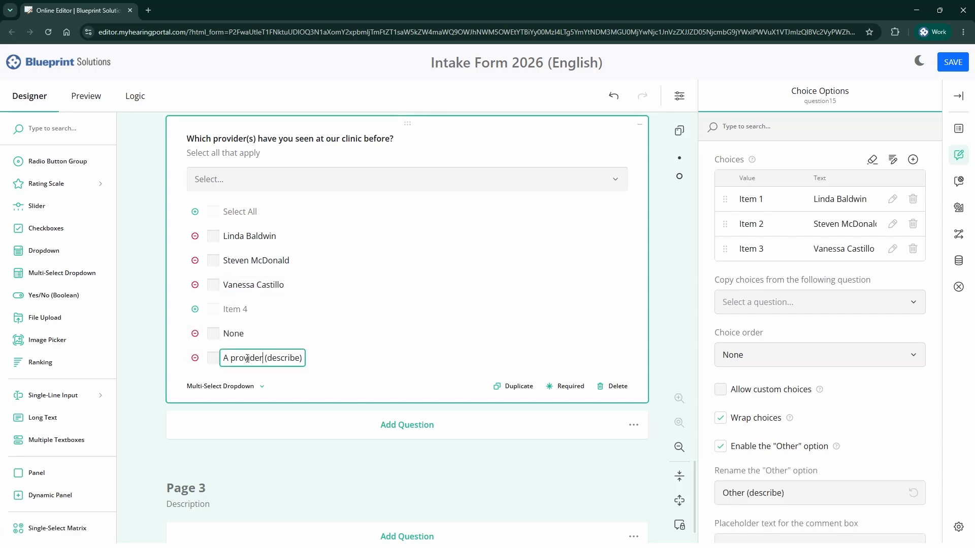
double_click(318, 358)
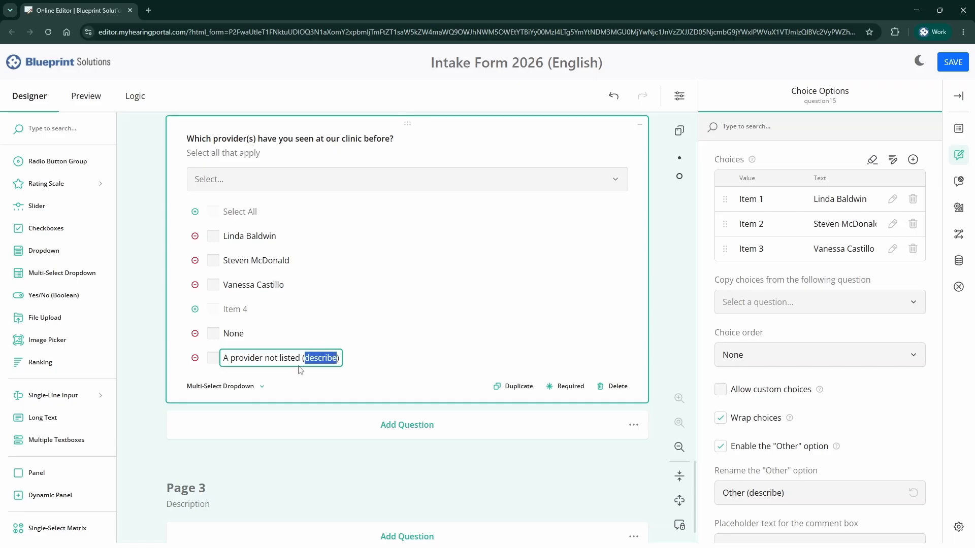
text(provide their name)
click(548, 386)
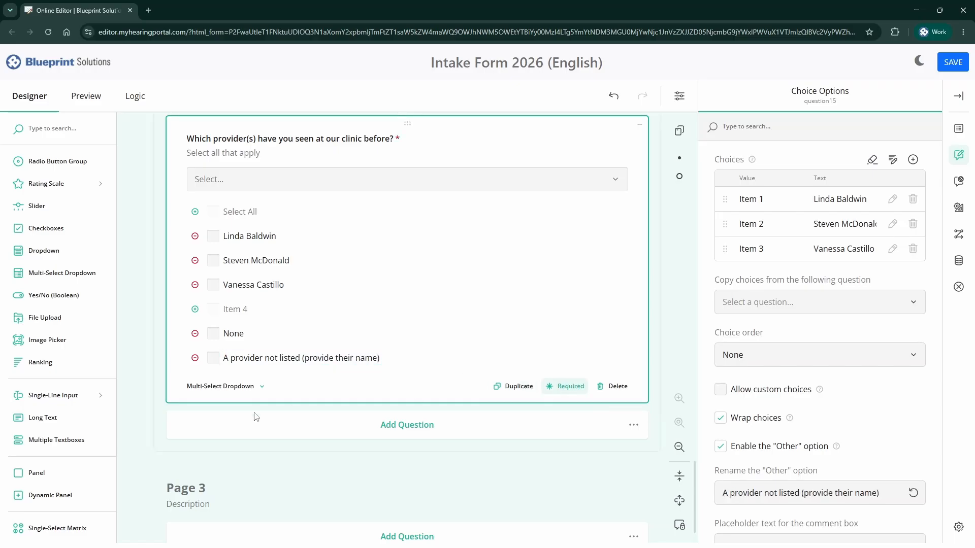
- Add a required Multiple Textboxes question 'What are 3 goals you have for your hearing?'
click(80, 452)
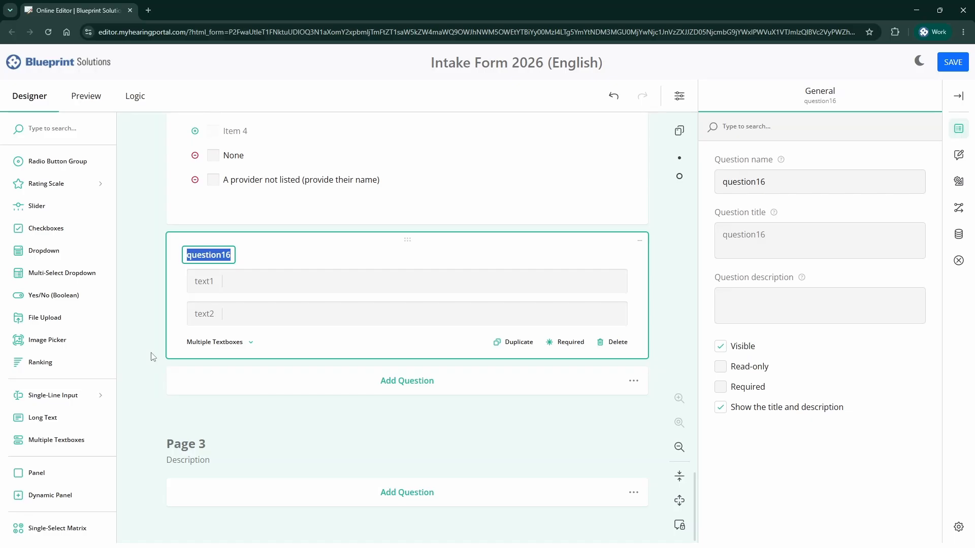
text(What are 3 goals )
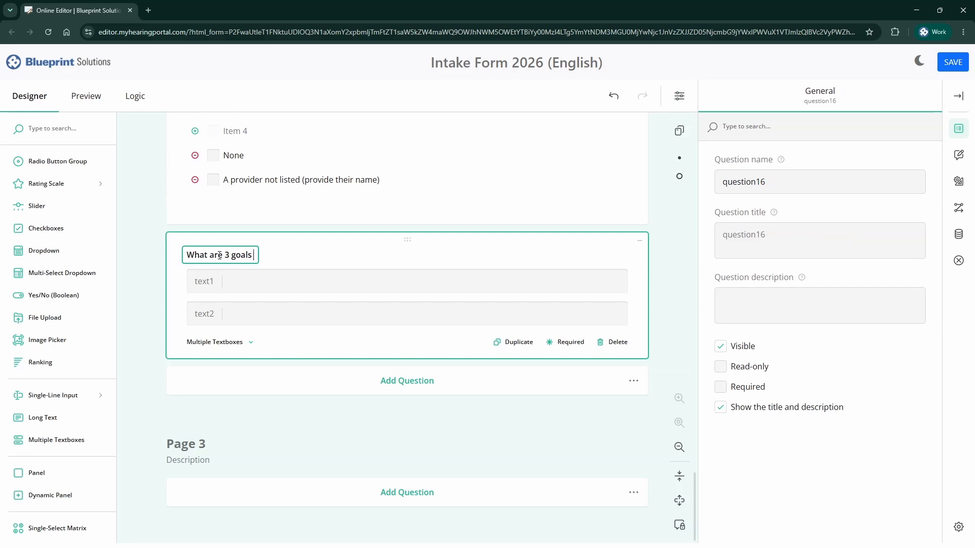
text(you have for your hearing?)
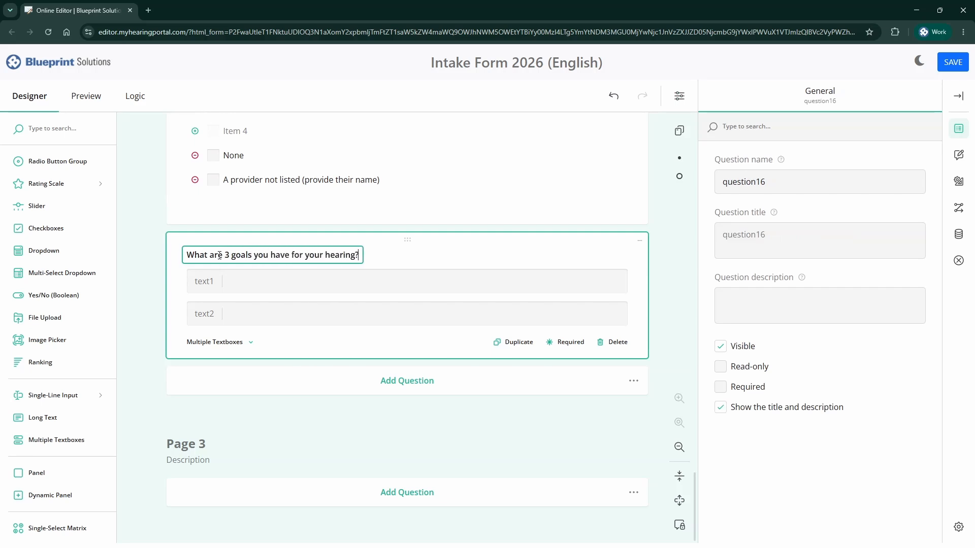
click(569, 347)
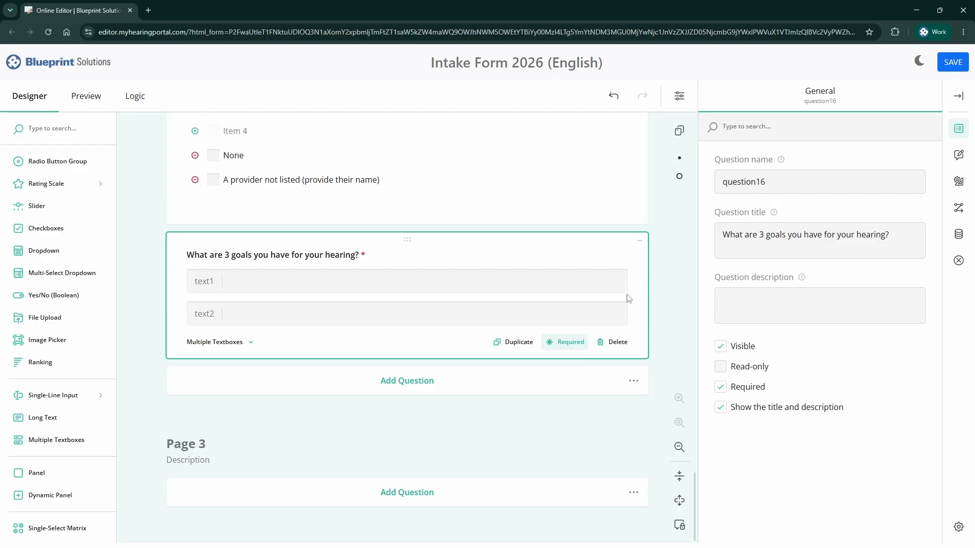
- Add a third textbox and title the three textboxes #1, #2 and #3
click(963, 156)
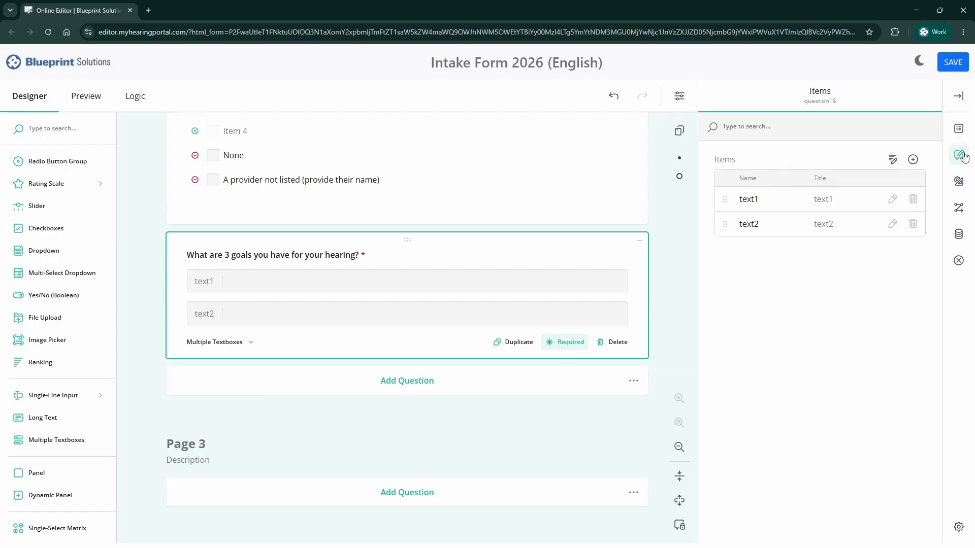
click(913, 160)
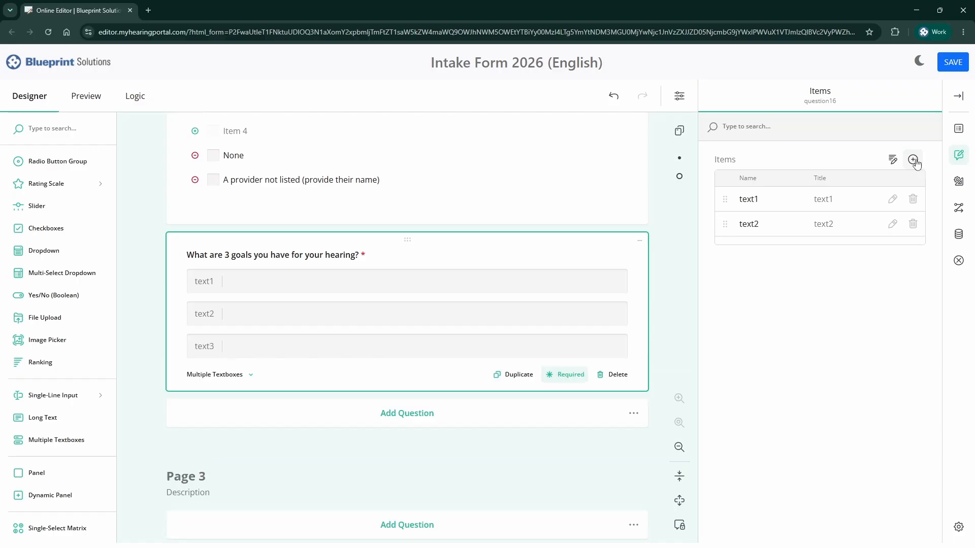
click(825, 199)
text(#1)
click(825, 224)
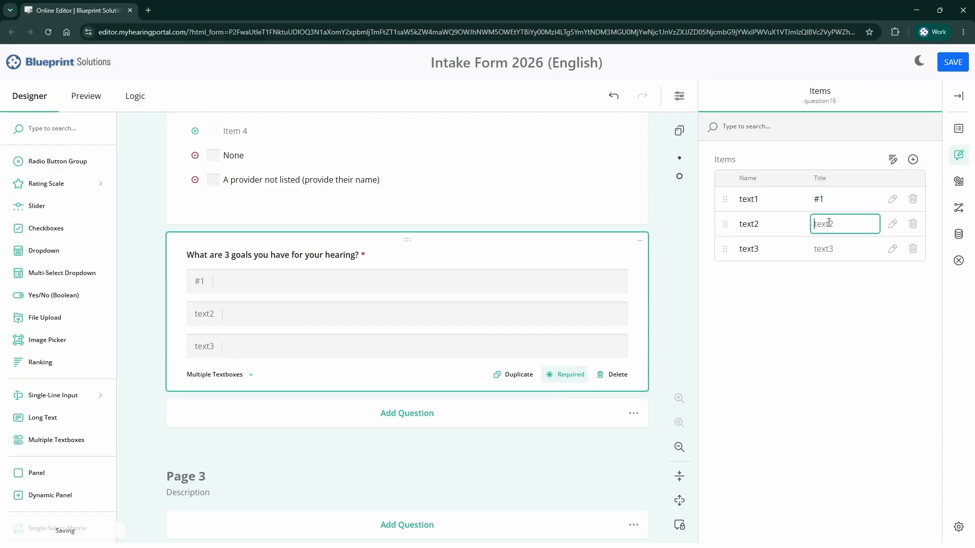
text(#2)
click(833, 248)
text(#3)
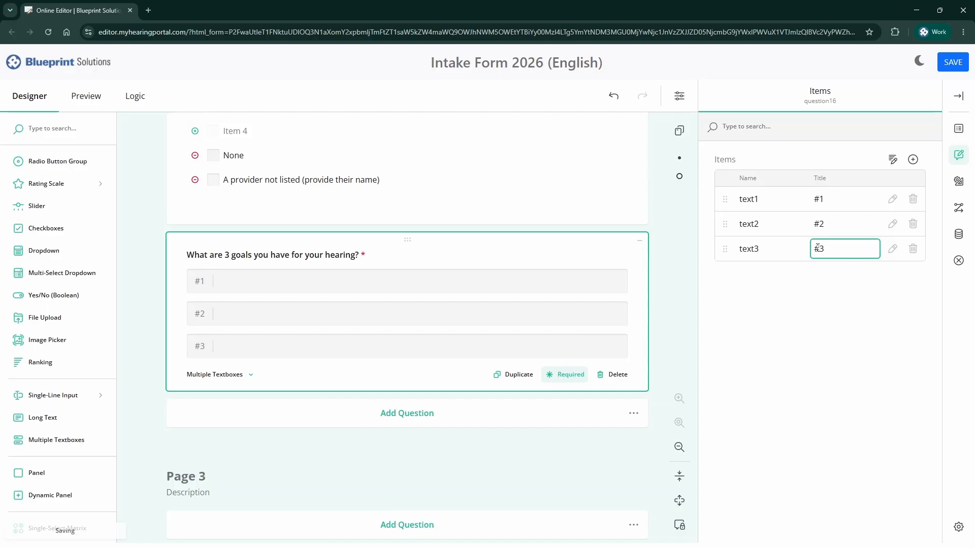
click(959, 128)
click(787, 299)
- Describe the goals question with 'Examples: Being more social, building confidence…' and set 3 columns
text(E)
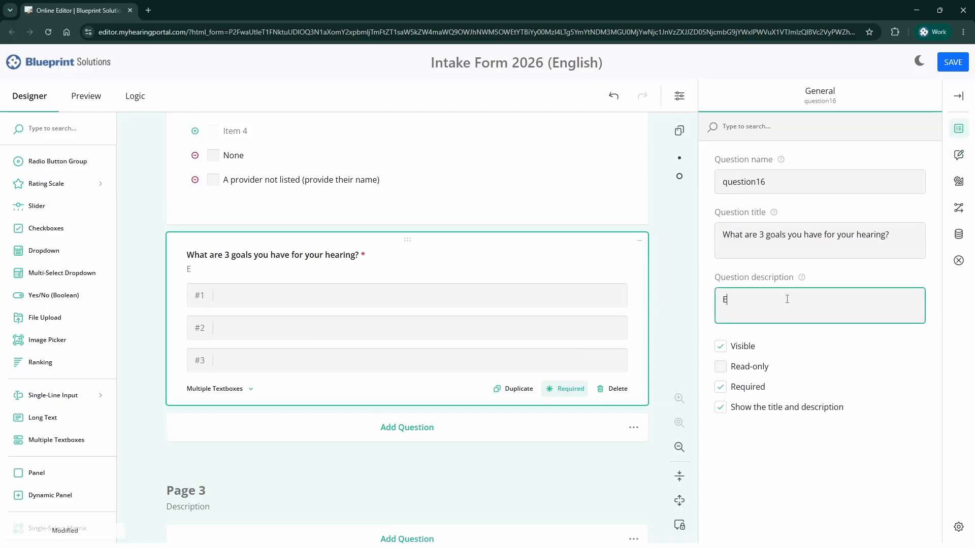
text(xamples: Being more social, build)
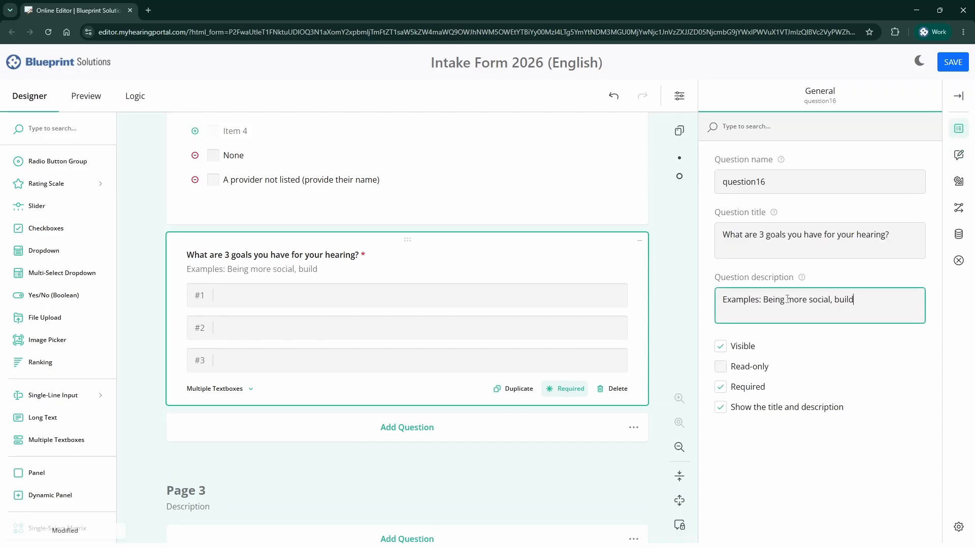
text(ing confidence, playing an instrument, etc)
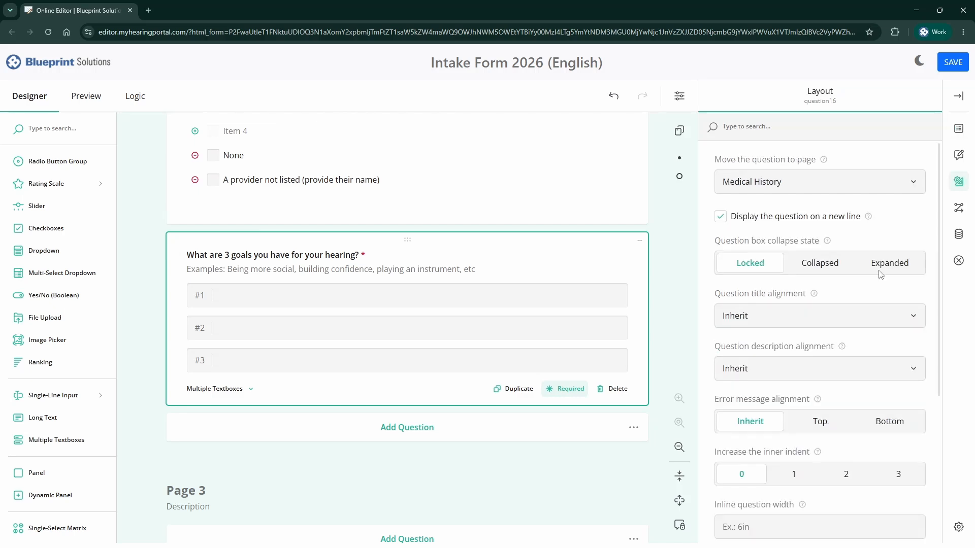
scroll(858, 335, down, 4)
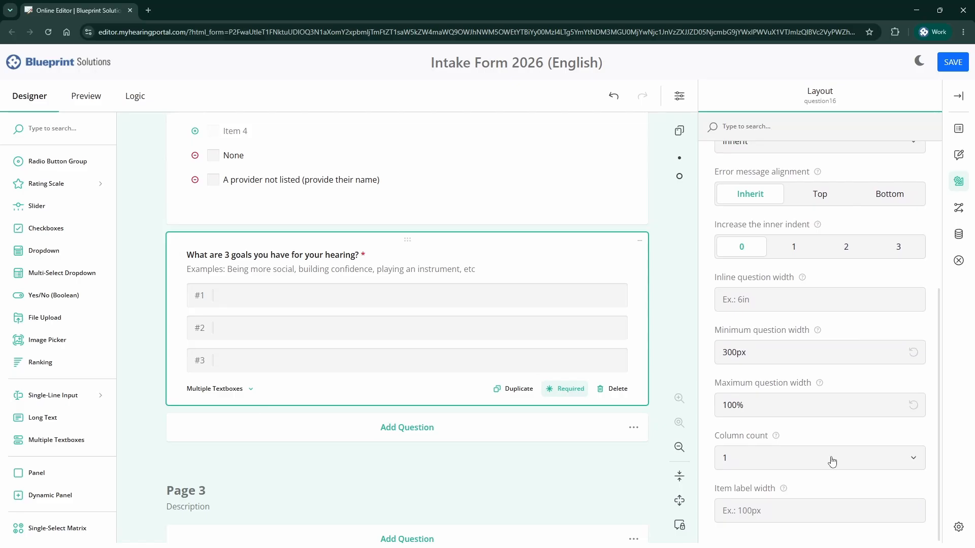
click(832, 460)
click(775, 379)
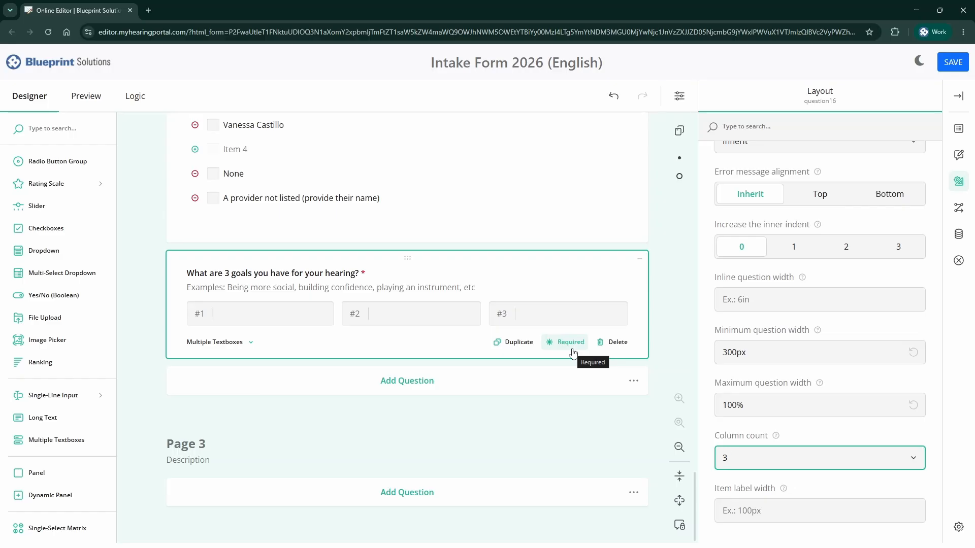
- Preview the form and advance to the Medical History page
click(86, 97)
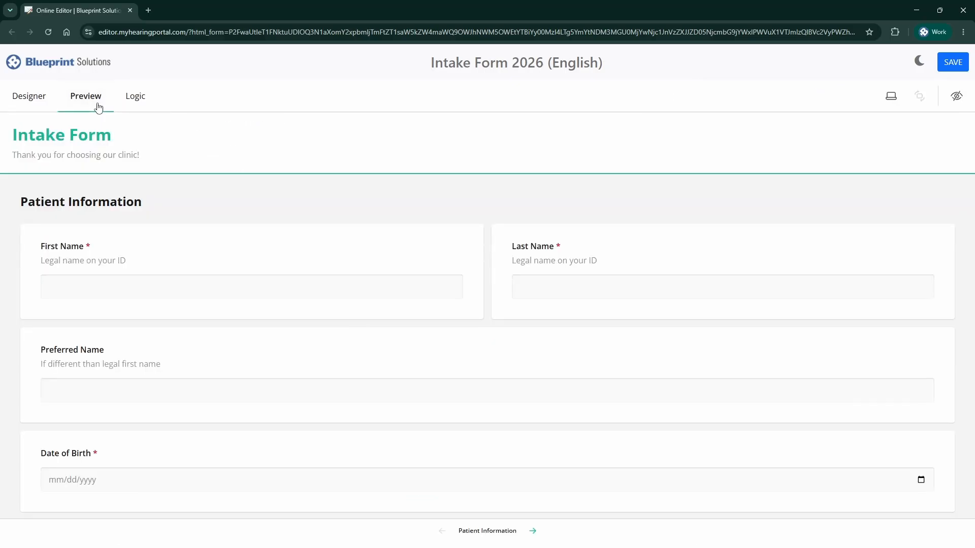
click(533, 531)
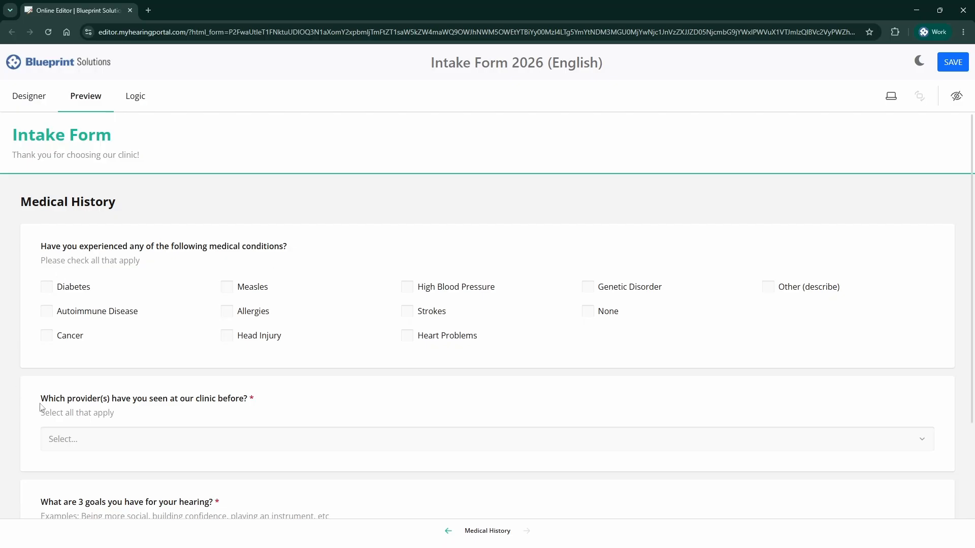
scroll(36, 384, down, 3)
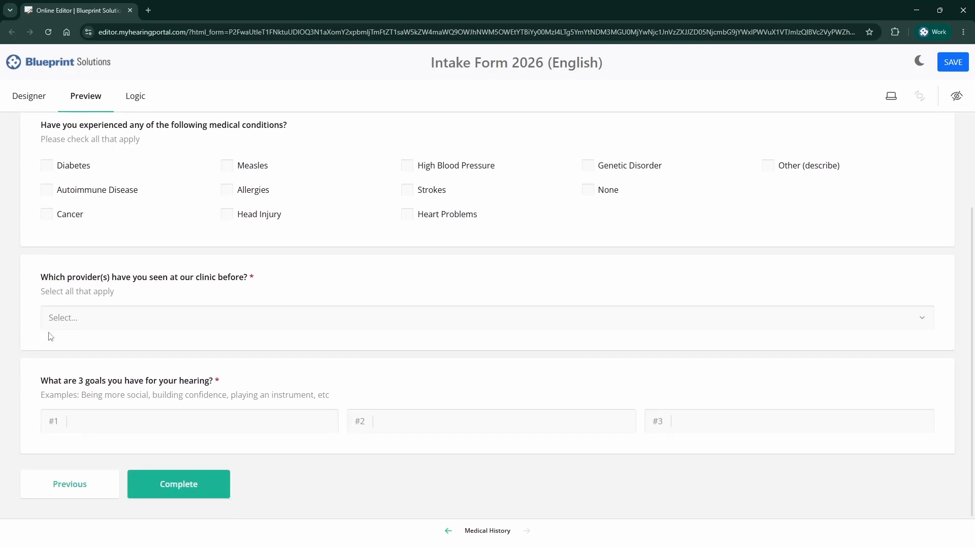
- Pick the second and third providers plus the not-listed option, and enter the unlisted provider's name
click(103, 316)
click(120, 373)
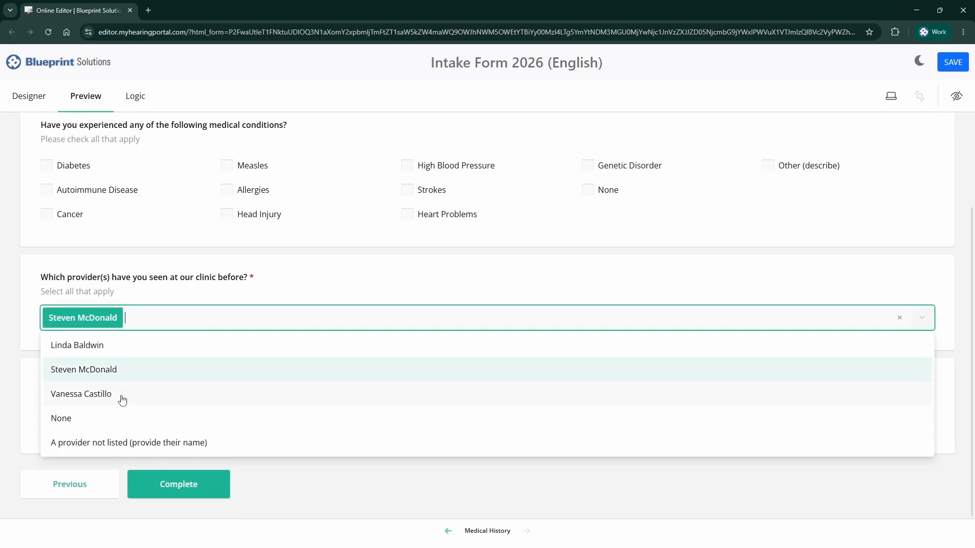
click(122, 399)
click(105, 444)
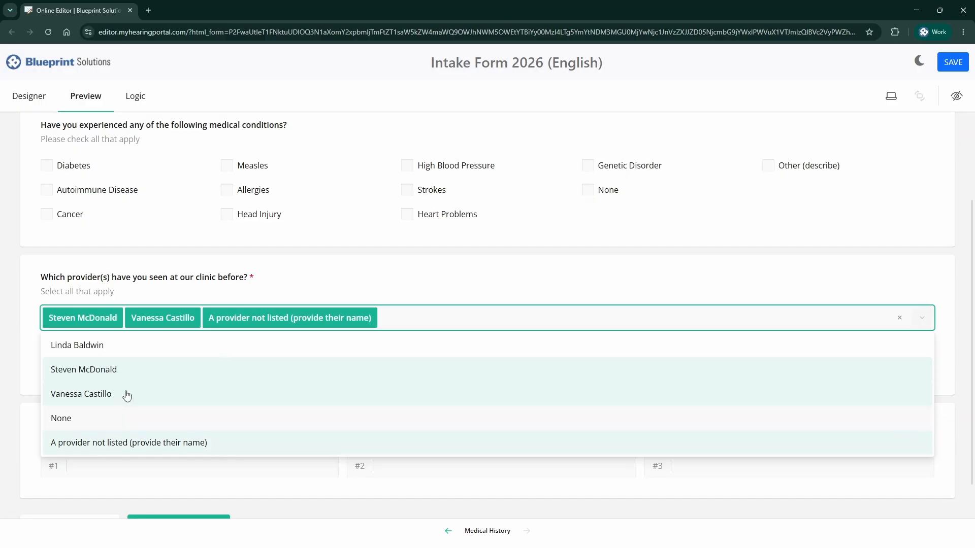
click(197, 294)
click(163, 359)
text(Linda)
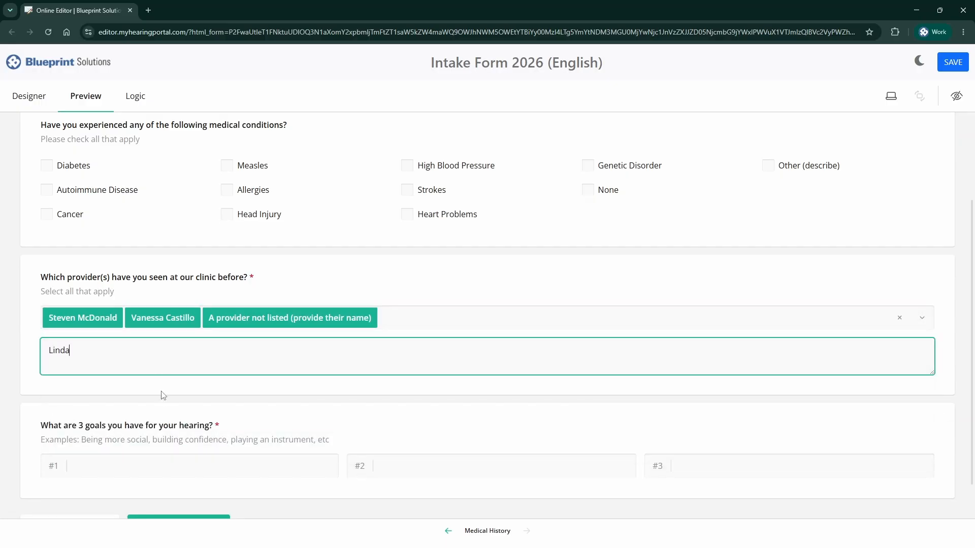
- Type 'Answer' into goal boxes #1, #2 and #3
scroll(181, 423, down, 1)
click(184, 423)
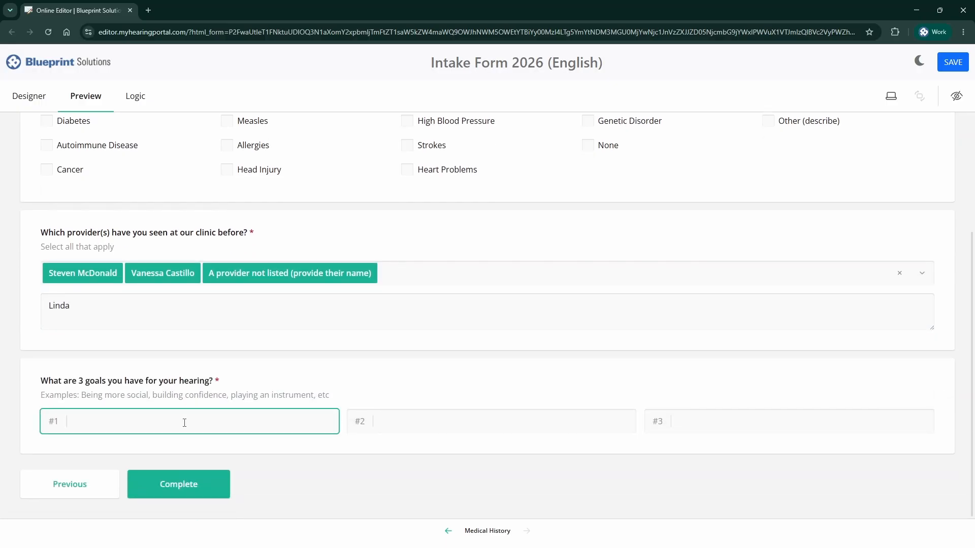
text(Answer)
click(431, 425)
text(Answer)
click(760, 420)
text(Answer)
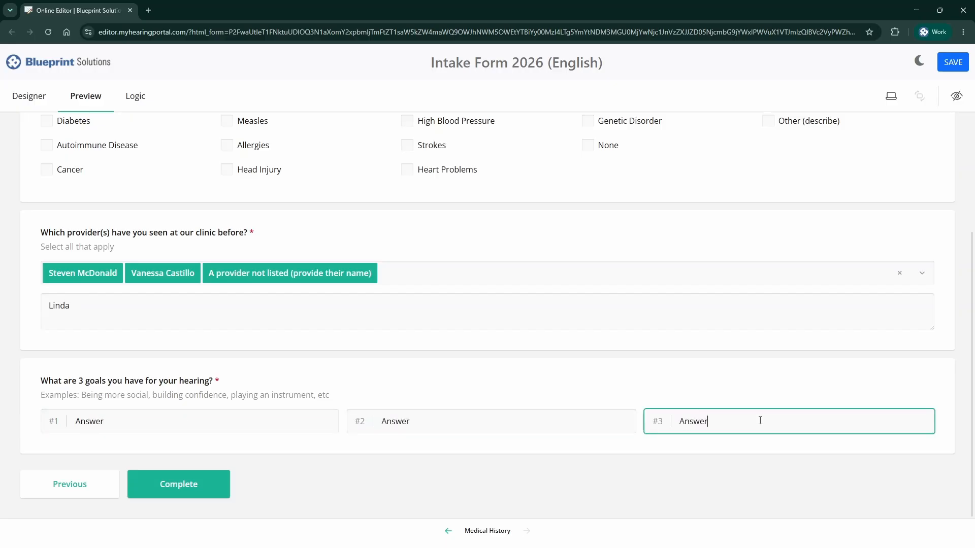
click(766, 400)
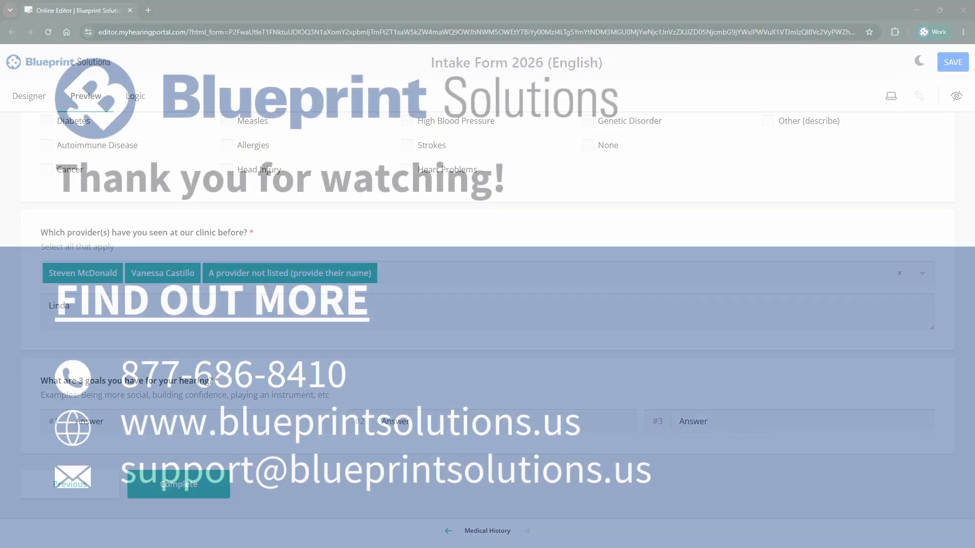